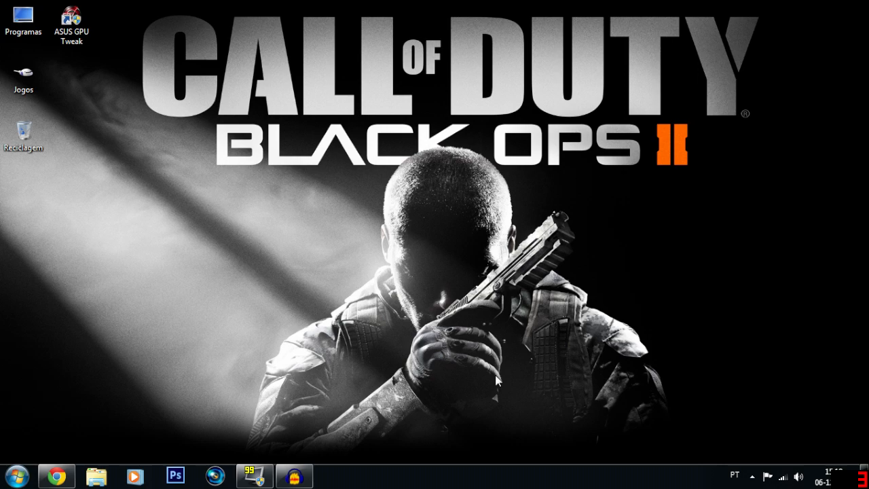
- Bring up Audacity and raise the transcription playback speed slightly before minimizing the window
left_click(294, 476)
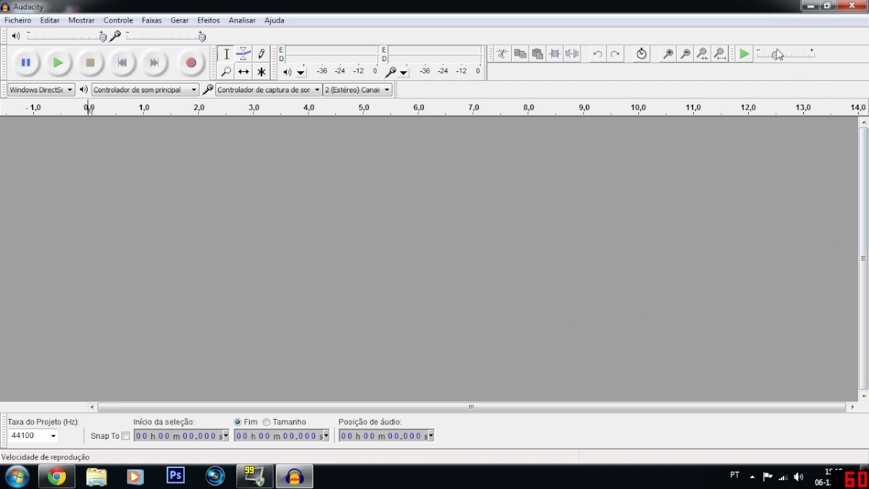
left_click_drag(777, 55, 796, 55)
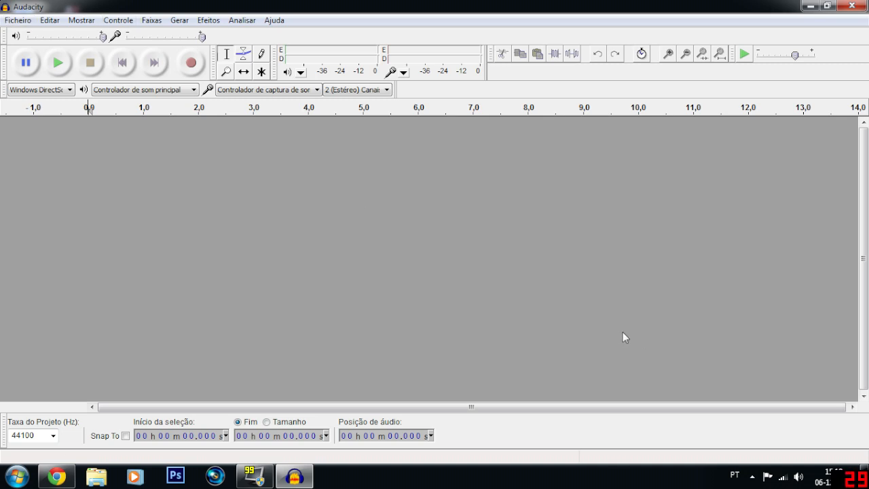
left_click(810, 7)
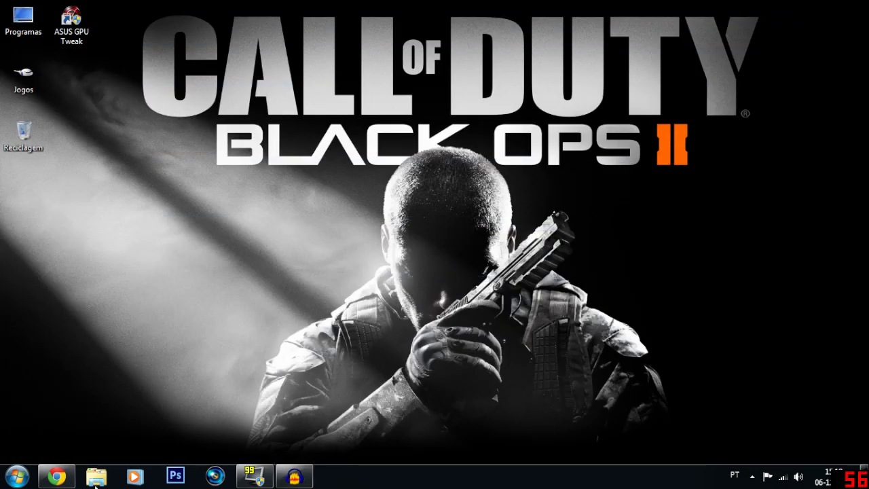
- Switch to Chrome and view the Download Audacity 2.0.2 link on the Audacity website
left_click(57, 476)
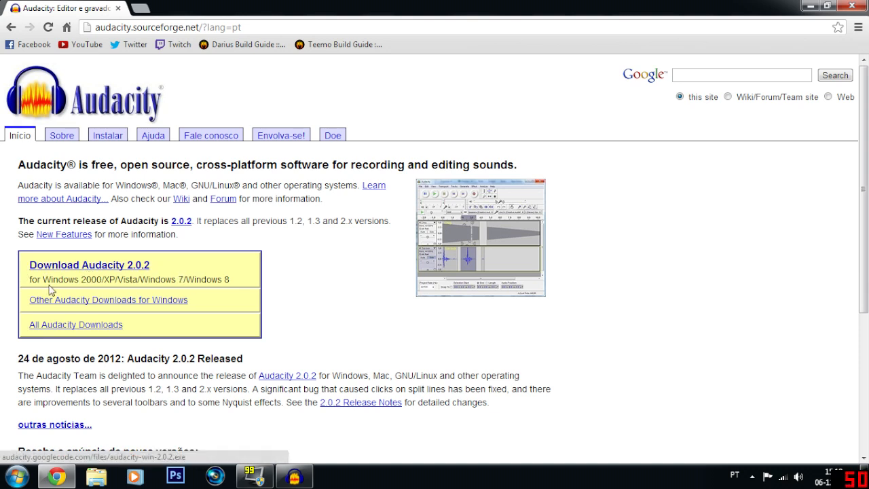
left_click_drag(29, 265, 190, 266)
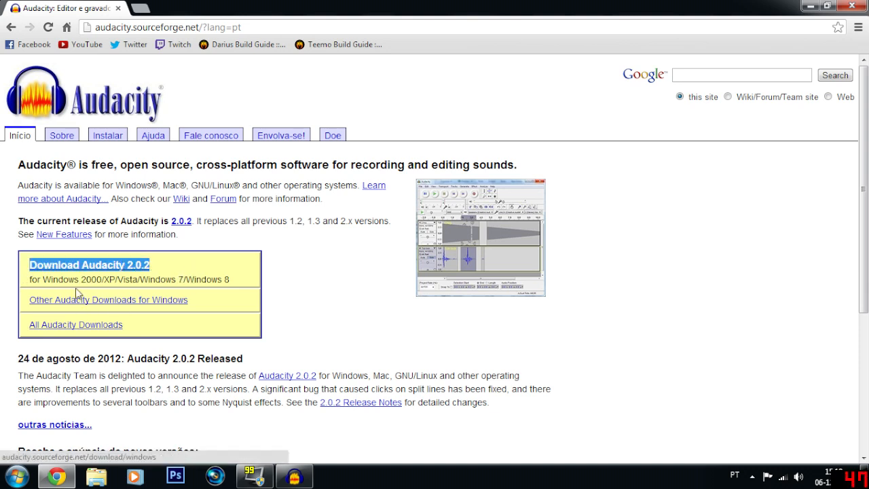
left_click(37, 280)
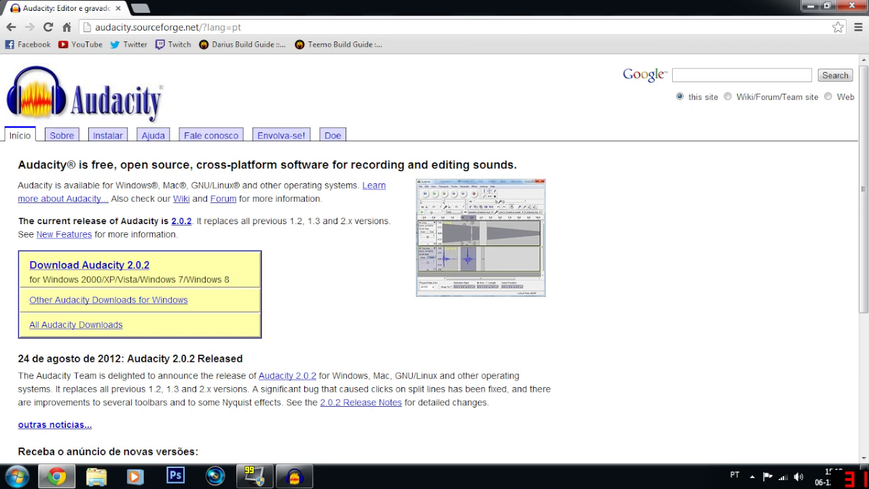
- Return to Audacity, record a stereo voice clip about 7 seconds long and play it back from the start
left_click(810, 6)
left_click(293, 478)
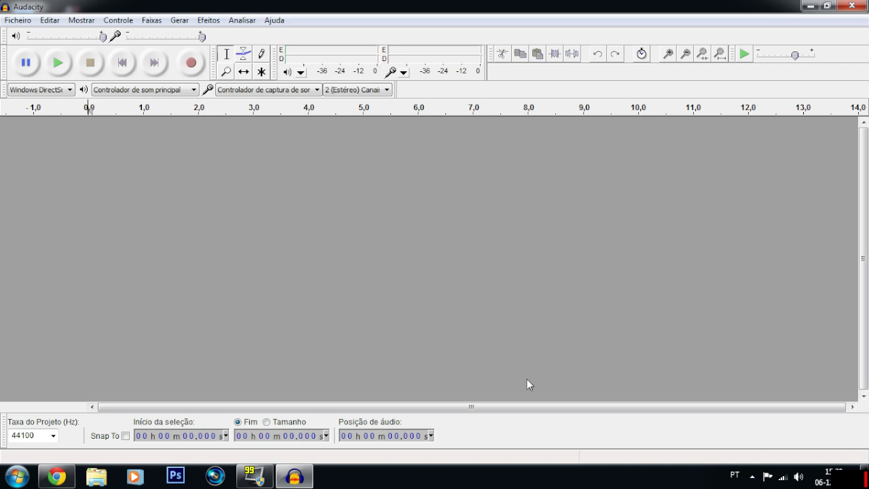
left_click(191, 63)
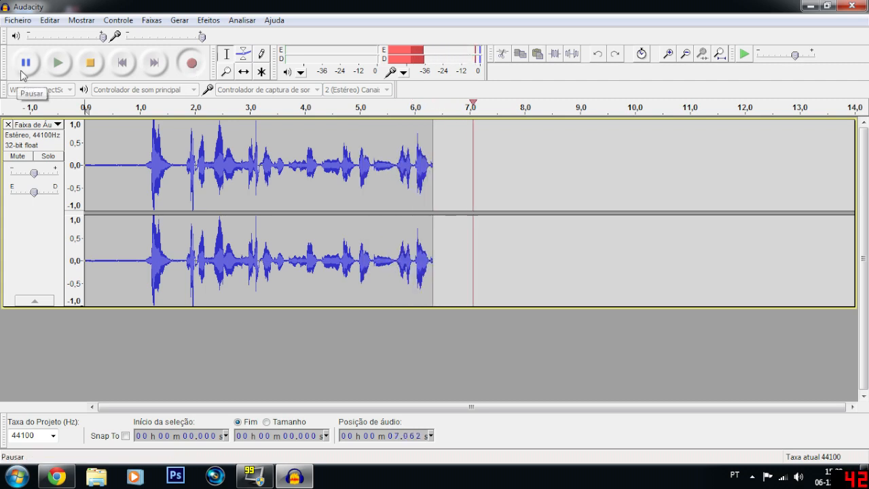
left_click(142, 204)
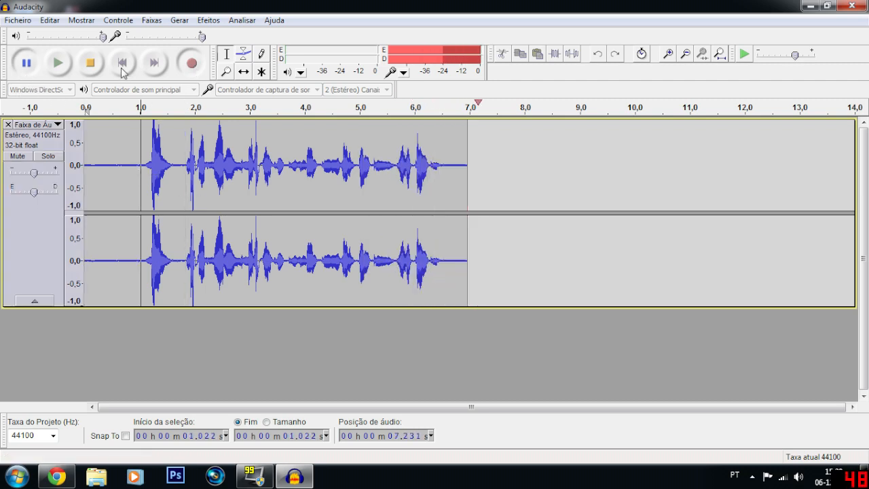
left_click(97, 68)
left_click(123, 63)
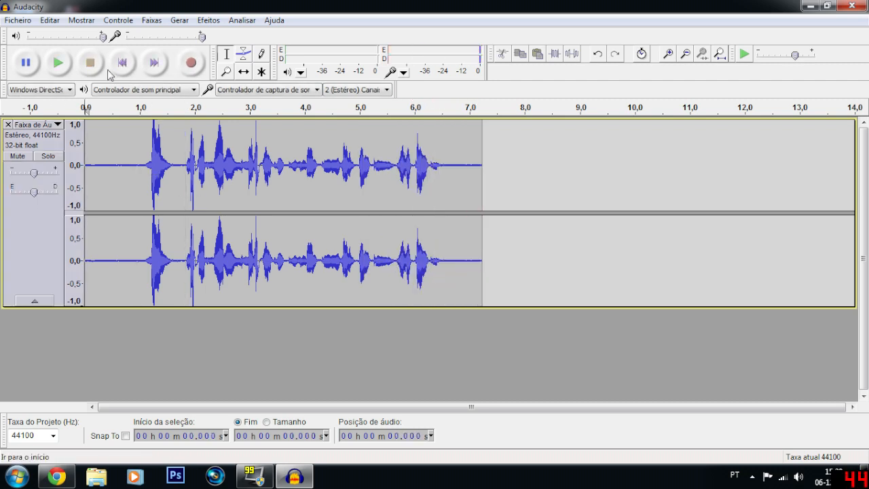
left_click(59, 64)
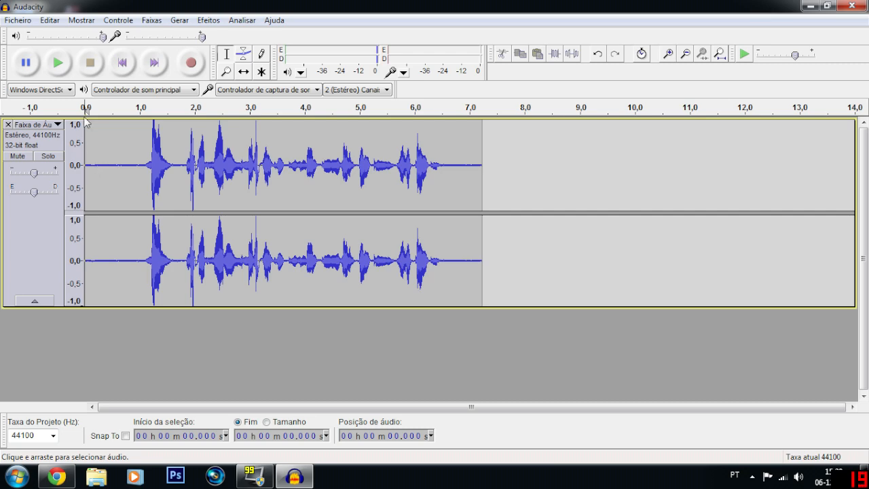
- Export the recording to the desktop as an MP3 file named 1 and check for it on the desktop
left_click(18, 20)
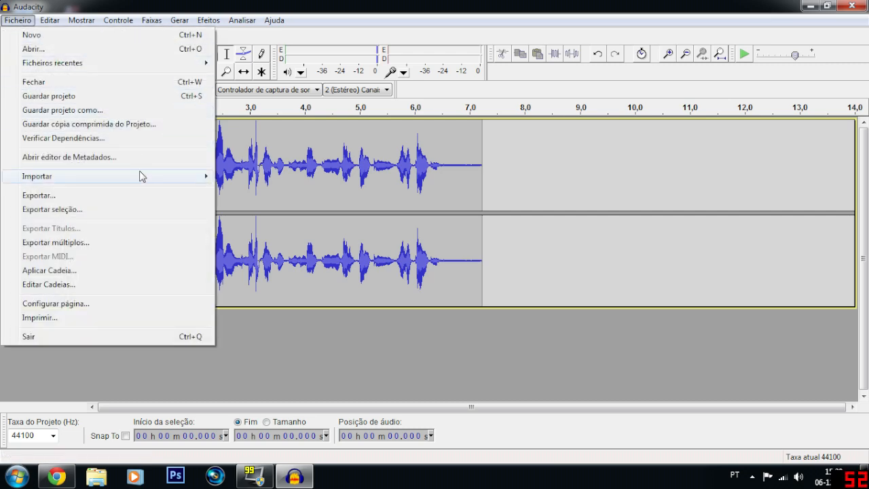
left_click(142, 196)
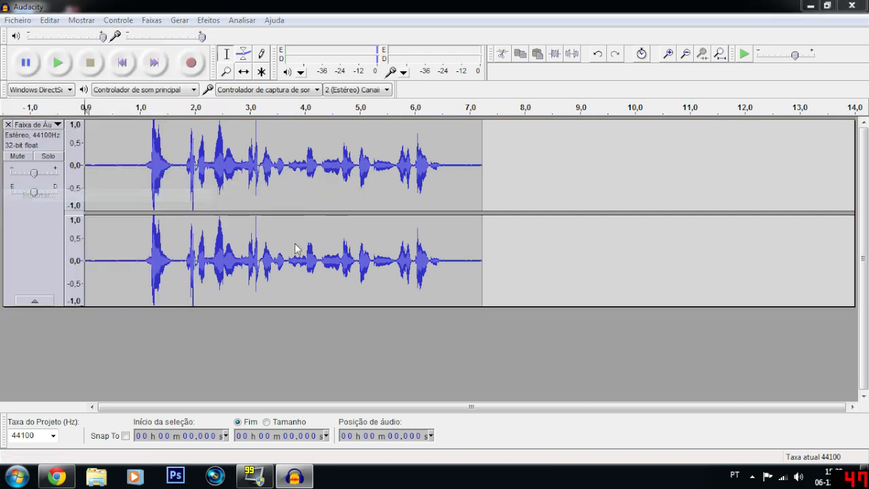
left_click(36, 140)
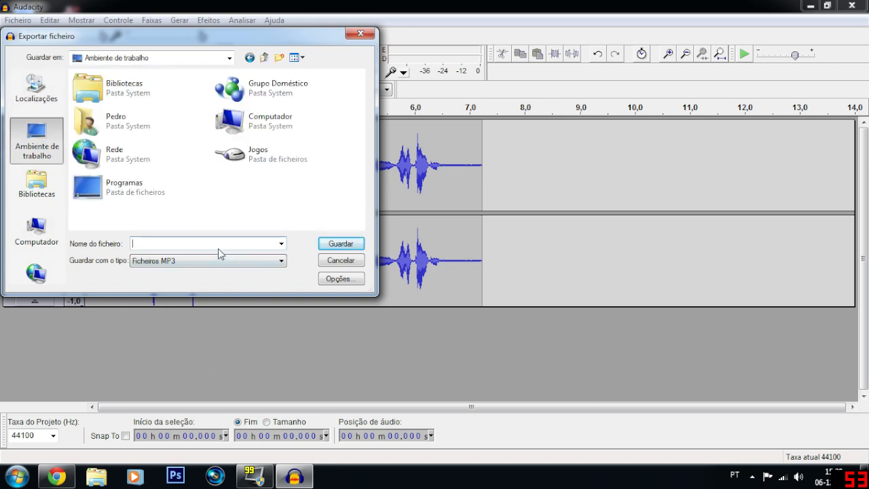
type("t")
left_click(356, 246)
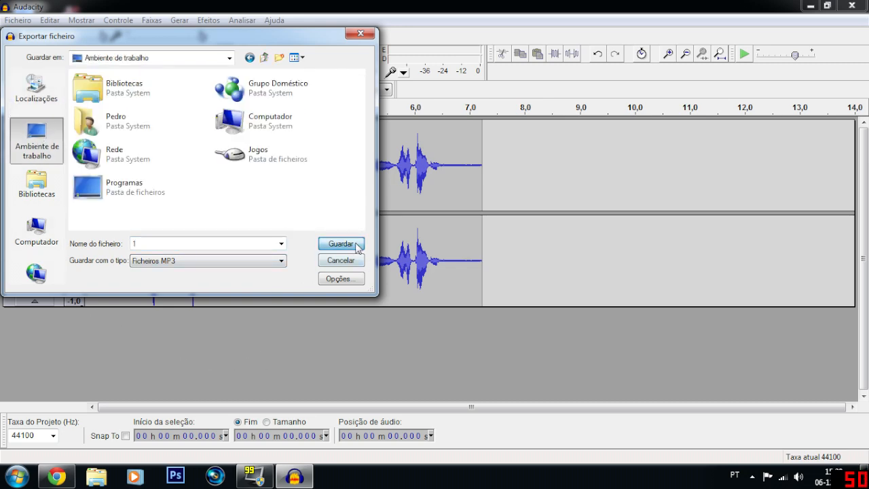
left_click(495, 332)
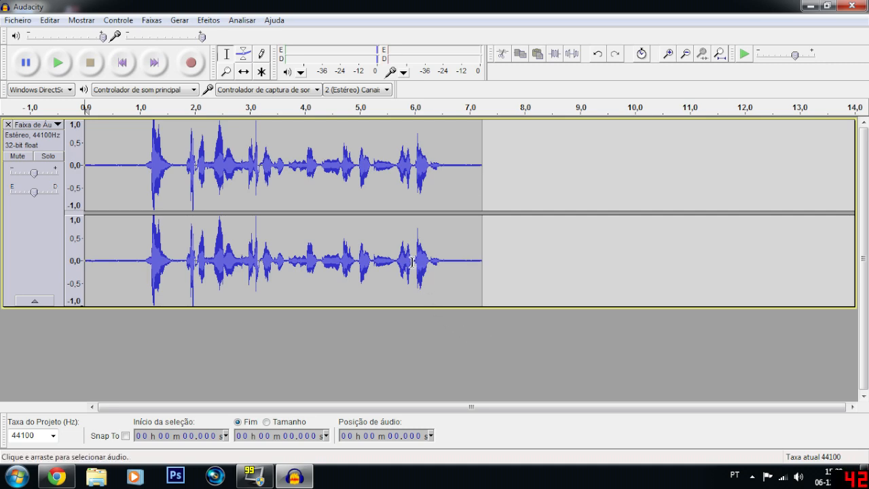
left_click(811, 5)
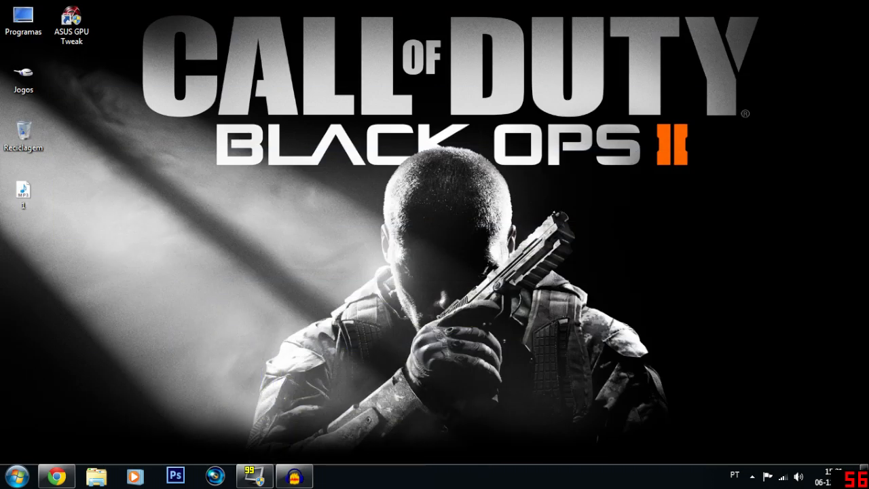
left_click(293, 476)
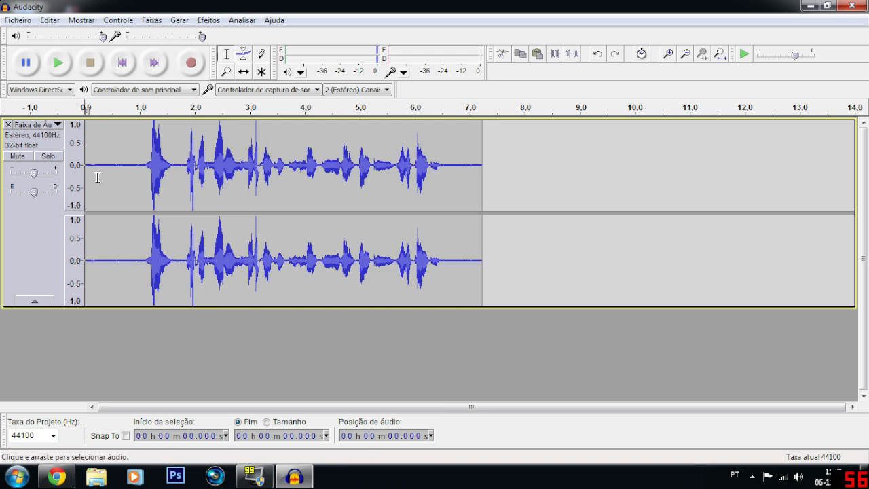
- Select the silent stretch from about 0.255 to 0.511 s before the speech and play it
left_click_drag(103, 168, 85, 172)
left_click(148, 173)
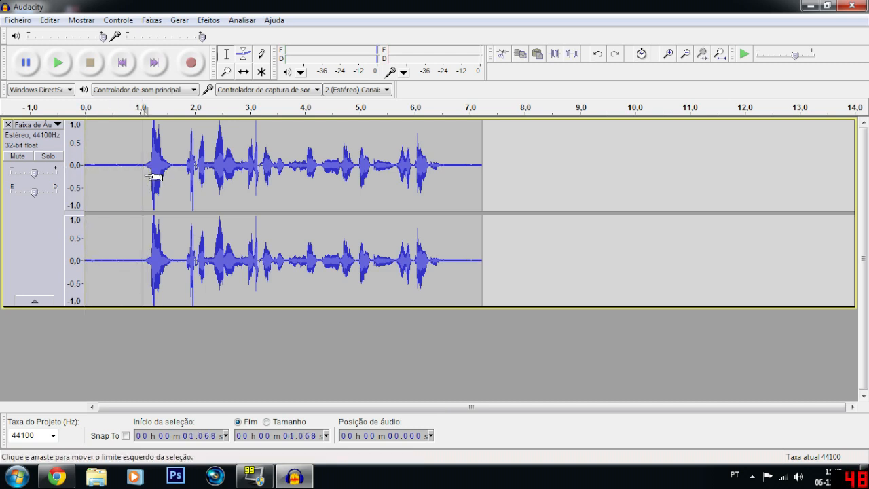
left_click(139, 171)
left_click_drag(106, 172, 27, 172)
left_click(147, 172)
left_click(108, 173)
left_click_drag(103, 173, 111, 181)
left_click(97, 184)
left_click(105, 180)
left_click_drag(105, 180, 99, 175)
left_click(56, 64)
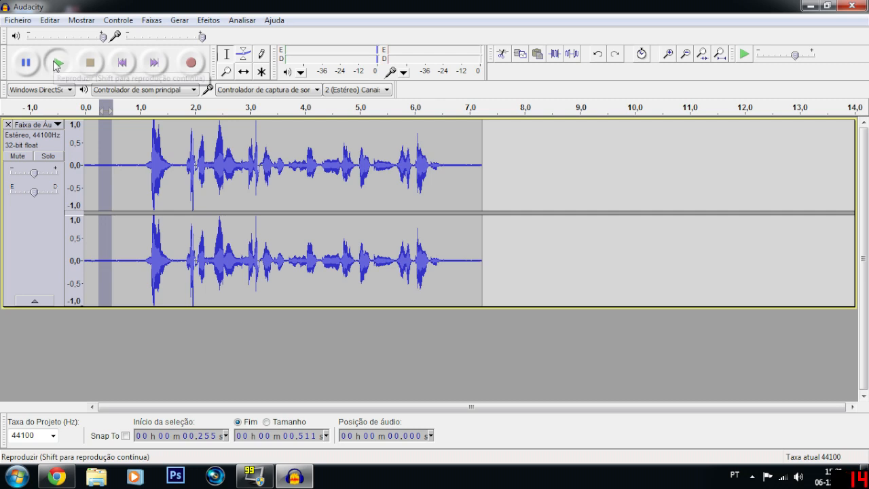
- Select the noise-only stretch from about 0.255 to 0.522 s, listen to it and capture it as the Noise Removal profile
left_click(133, 175)
left_click_drag(101, 174, 112, 174)
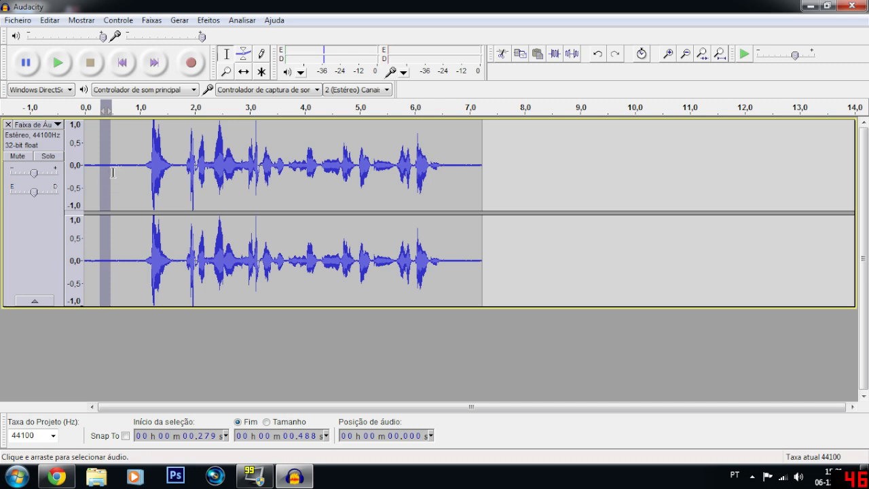
left_click_drag(114, 173, 100, 174)
left_click(62, 68)
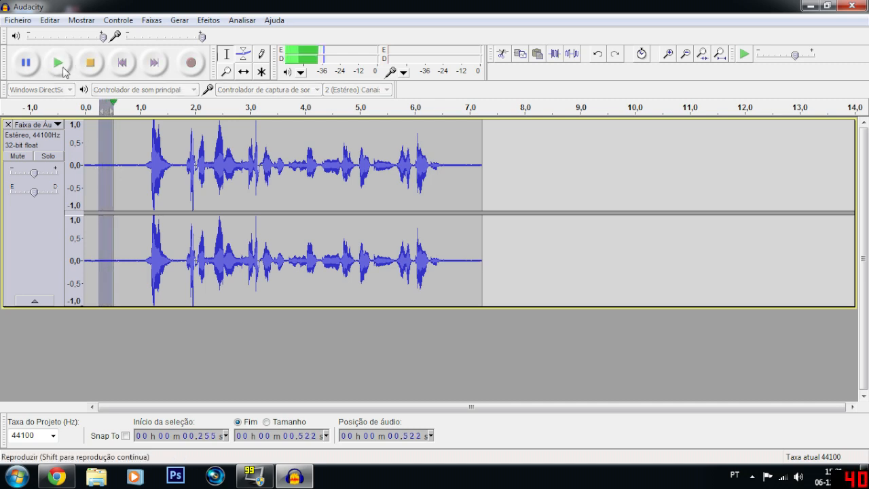
left_click(207, 23)
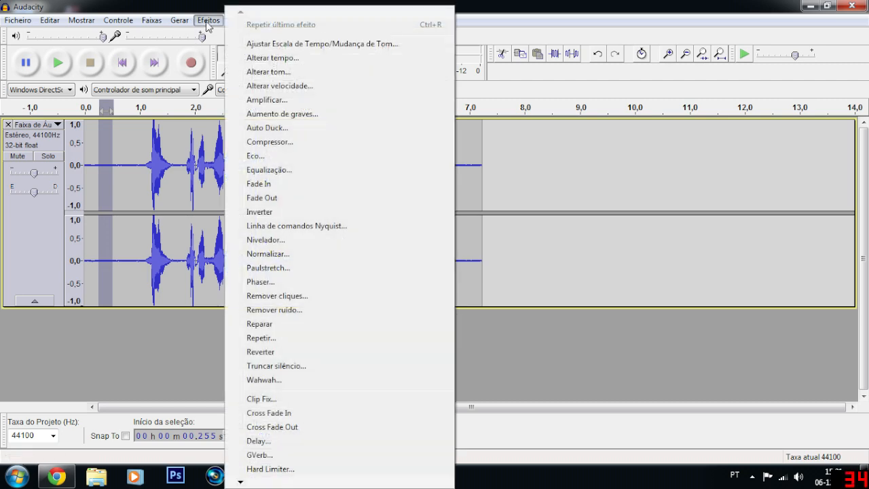
left_click(292, 309)
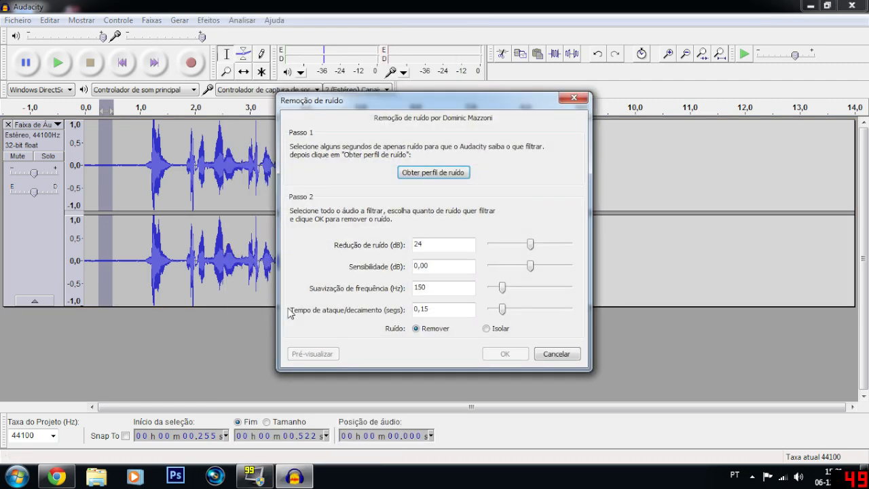
left_click(442, 176)
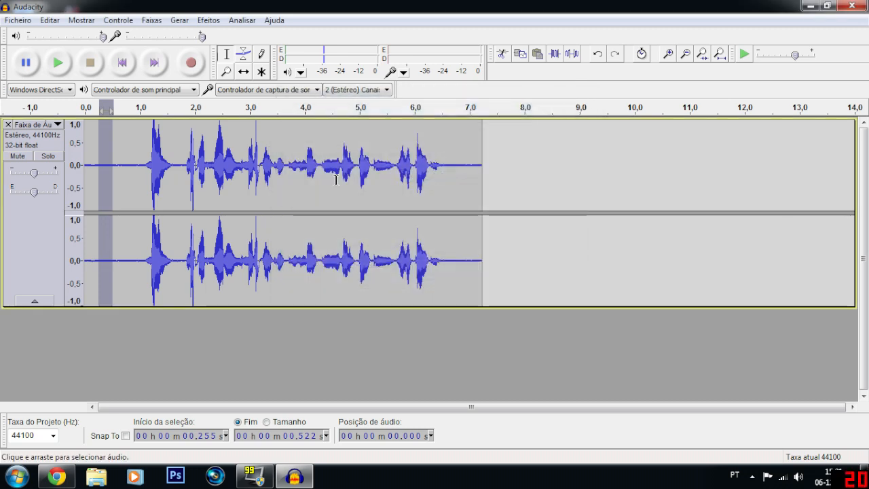
left_click(138, 178)
key("ctrl+a")
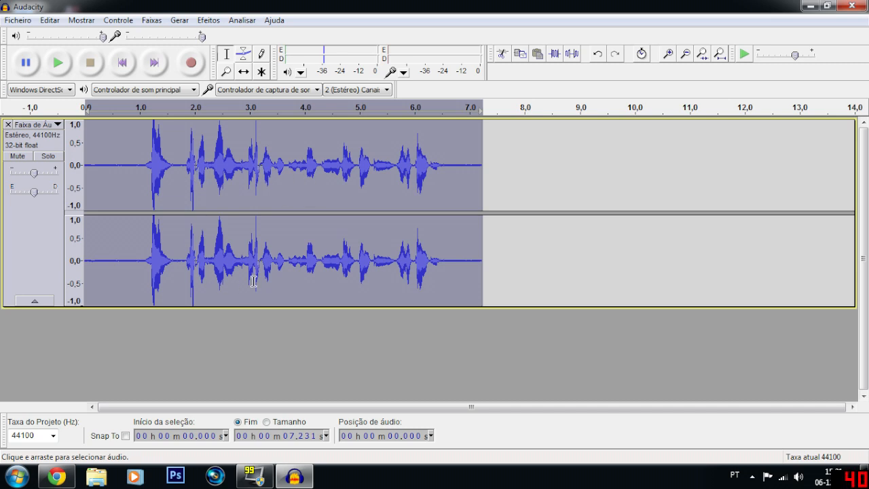
left_click(228, 270)
left_click(127, 186)
left_click_drag(93, 169, 423, 171)
left_click(107, 163)
left_click_drag(129, 165, 466, 173)
left_click(410, 173)
left_click(226, 173)
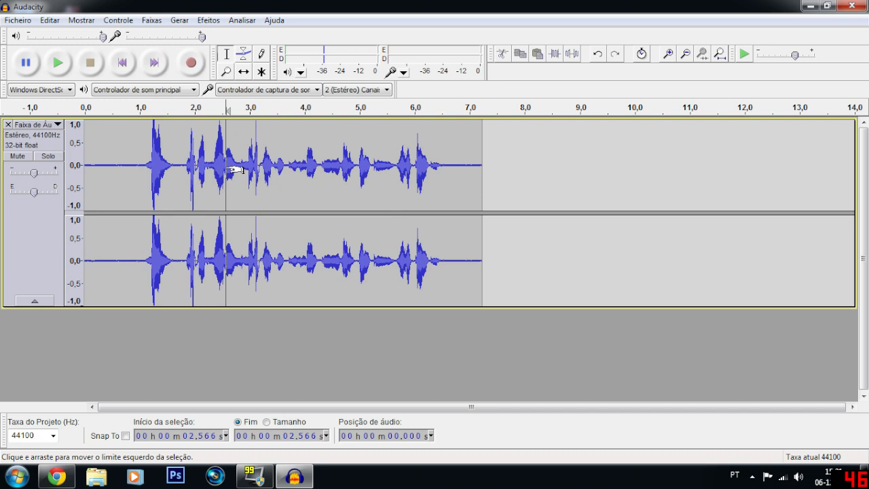
double_click(278, 182)
left_click_drag(97, 174, 437, 192)
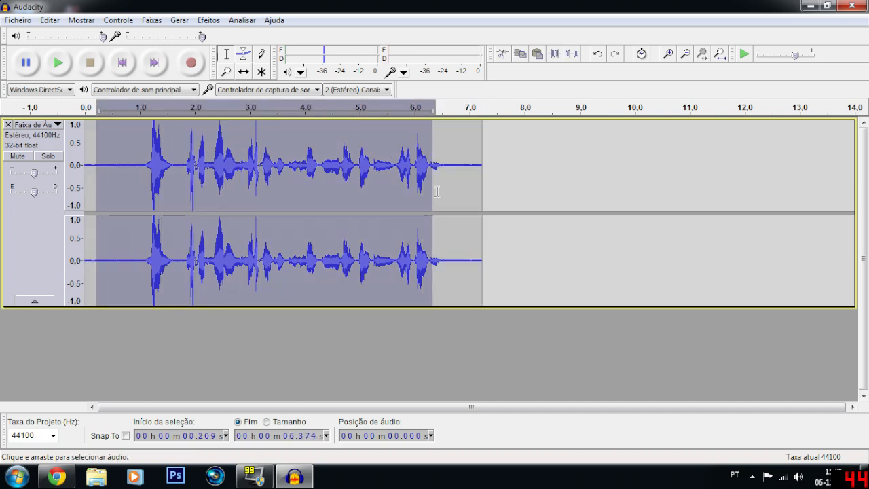
left_click(435, 182)
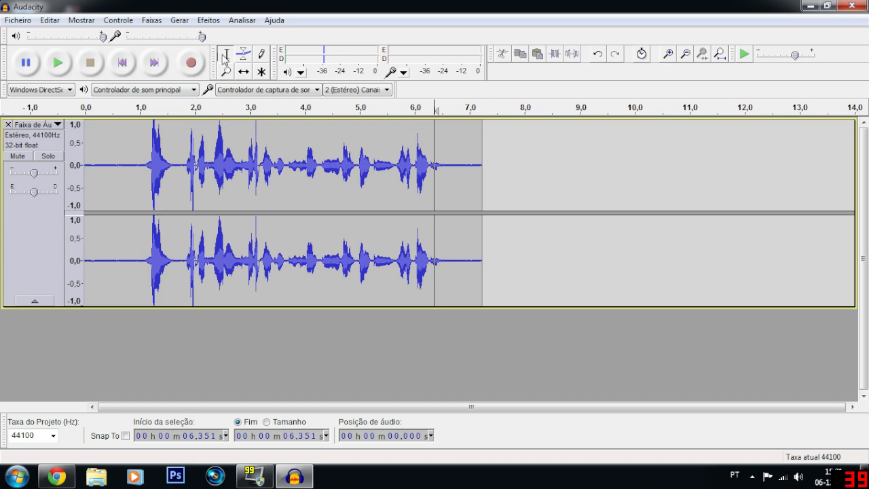
left_click_drag(141, 167, 442, 184)
left_click(143, 171)
left_click_drag(143, 173, 444, 178)
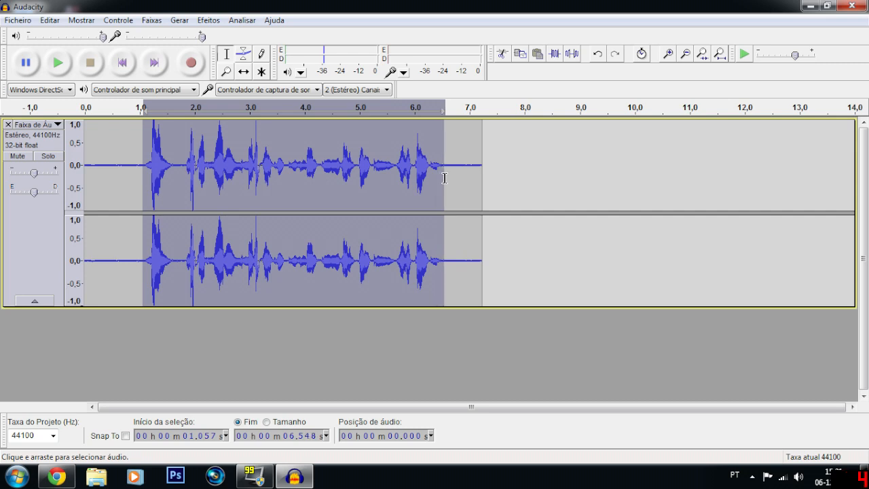
left_click_drag(146, 182, 435, 182)
left_click(315, 202)
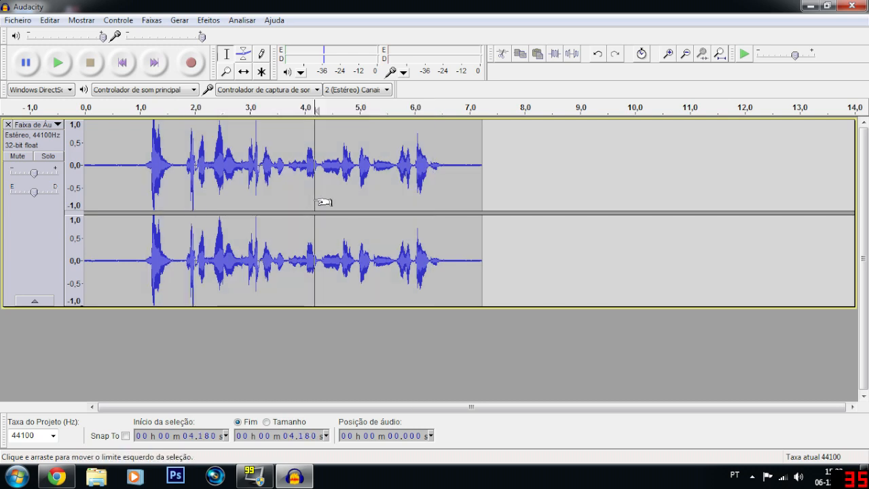
- Apply Noise Removal to the entire track using the captured noise profile with 24 dB noise reduction
key("ctrl+a")
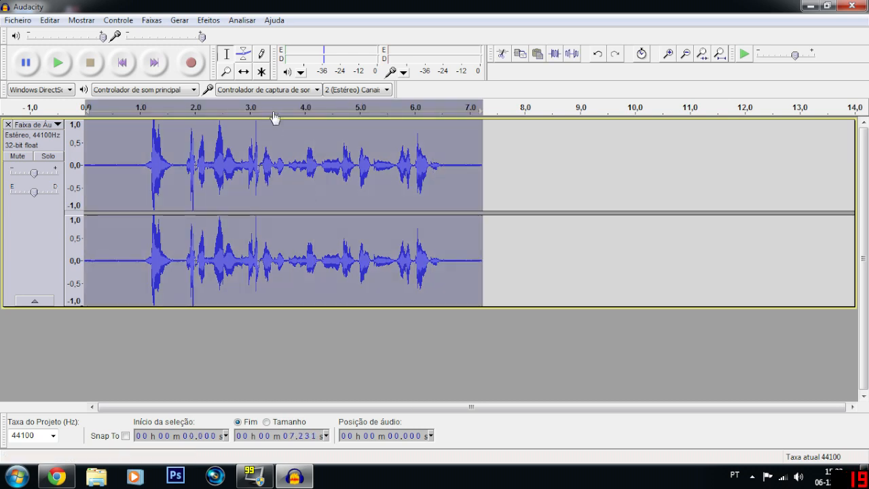
left_click(207, 20)
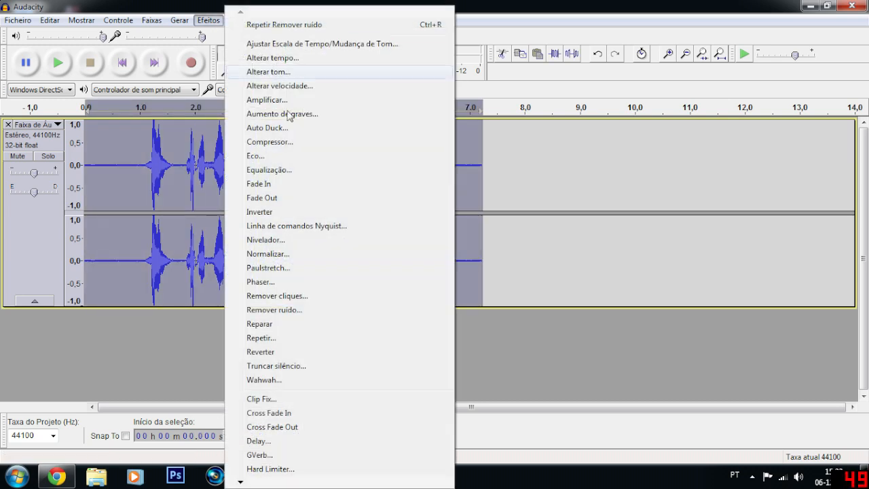
left_click(338, 311)
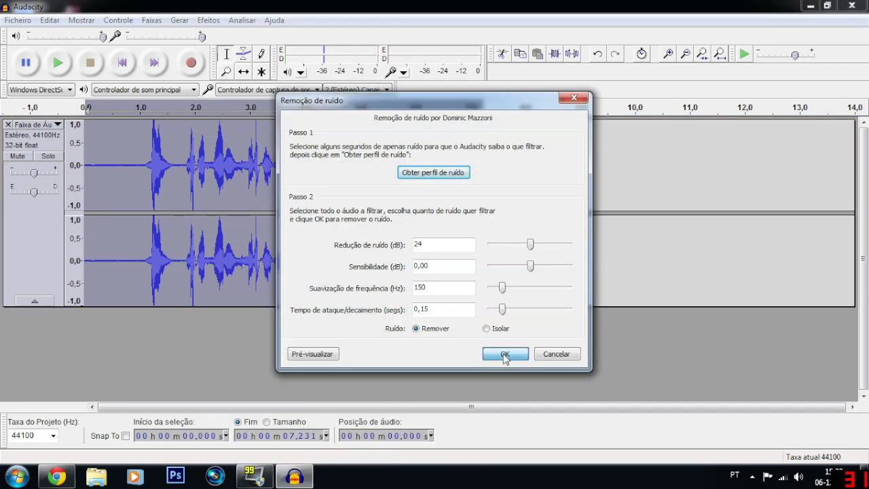
left_click(505, 355)
left_click_drag(129, 171, 167, 178)
left_click(120, 187)
left_click(250, 197)
left_click_drag(113, 173, 139, 179)
left_click(111, 177)
left_click(129, 183)
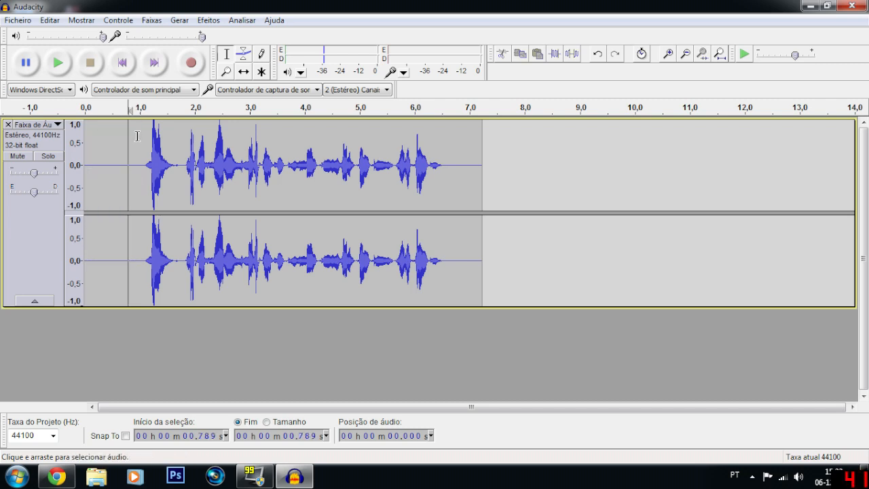
- Play the noise-reduced track from its start, and export it to the desktop as an MP3 file named 2
left_click(123, 65)
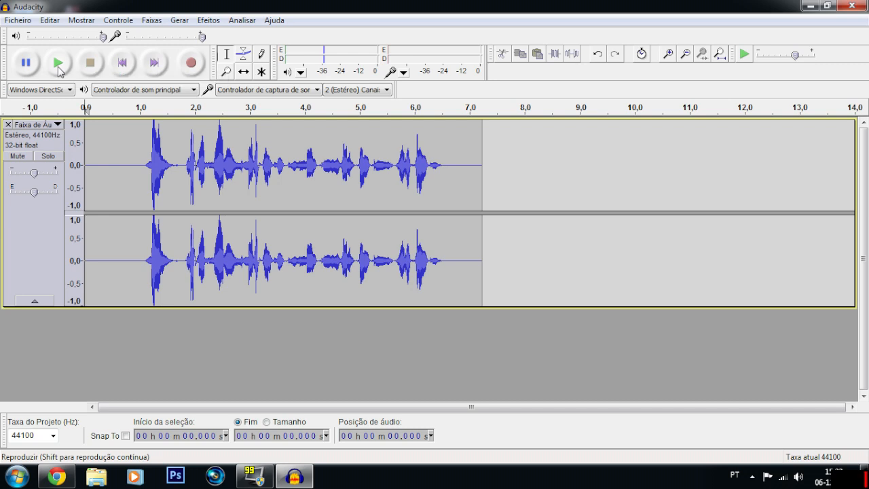
left_click(59, 68)
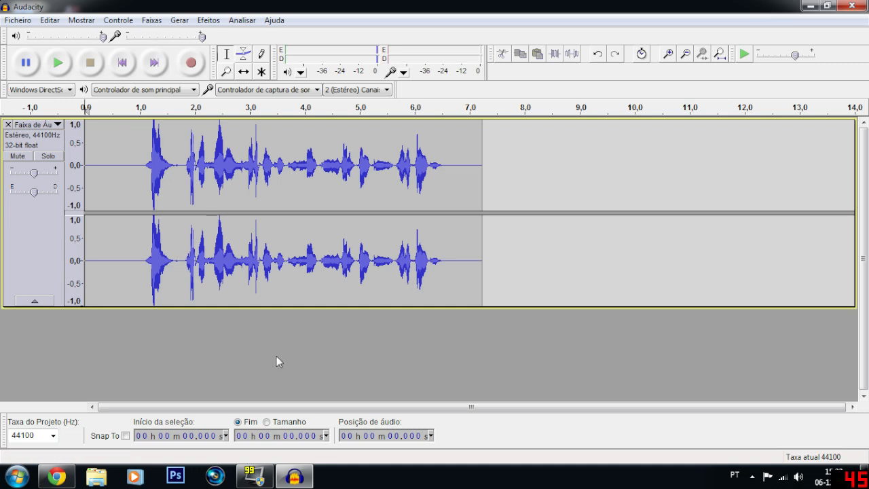
left_click(17, 19)
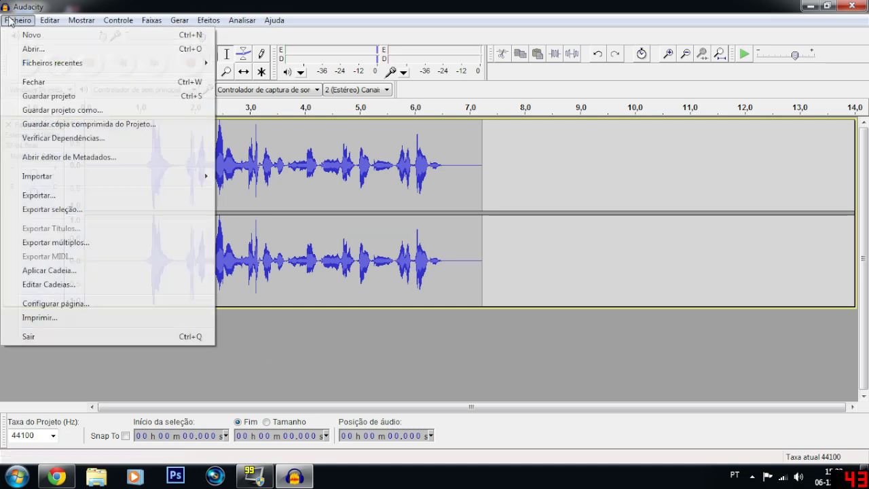
left_click(86, 195)
type("2")
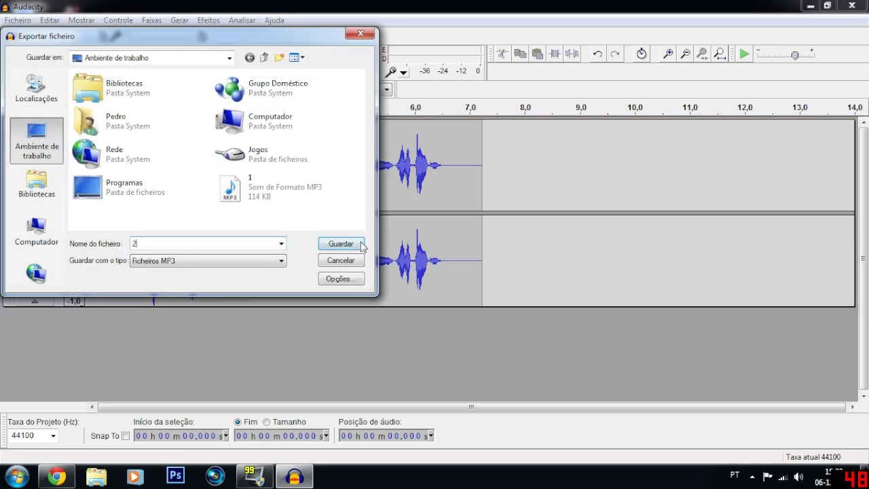
left_click(341, 244)
left_click(506, 332)
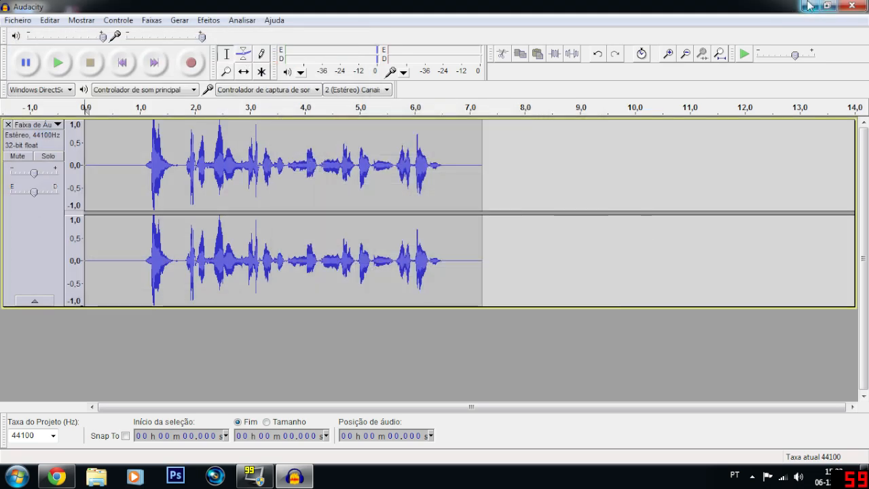
- Switch to the desktop and play the original recording, MP3 file 1, in Windows Media Player, closing the player after listening
left_click(808, 6)
double_click(25, 193)
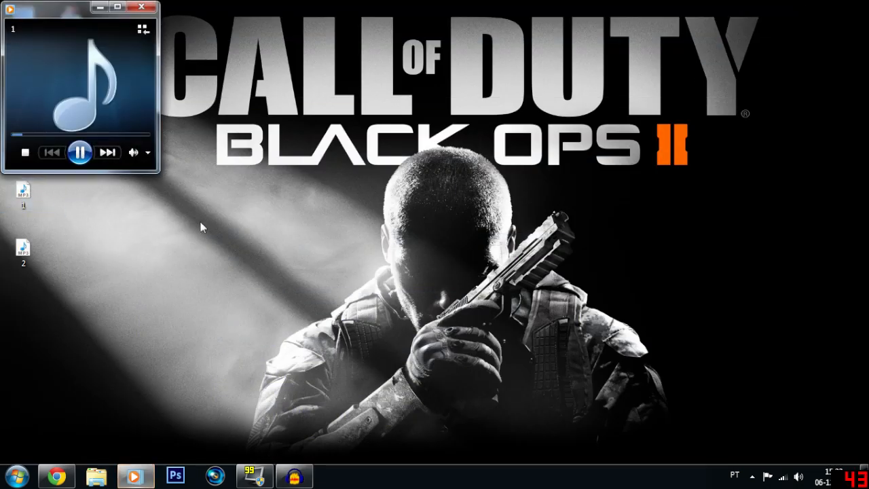
left_click(110, 161)
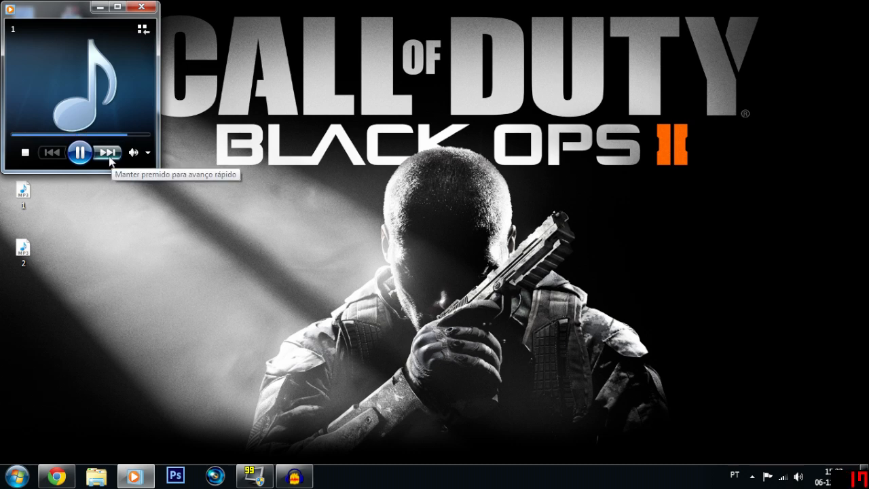
left_click(110, 161)
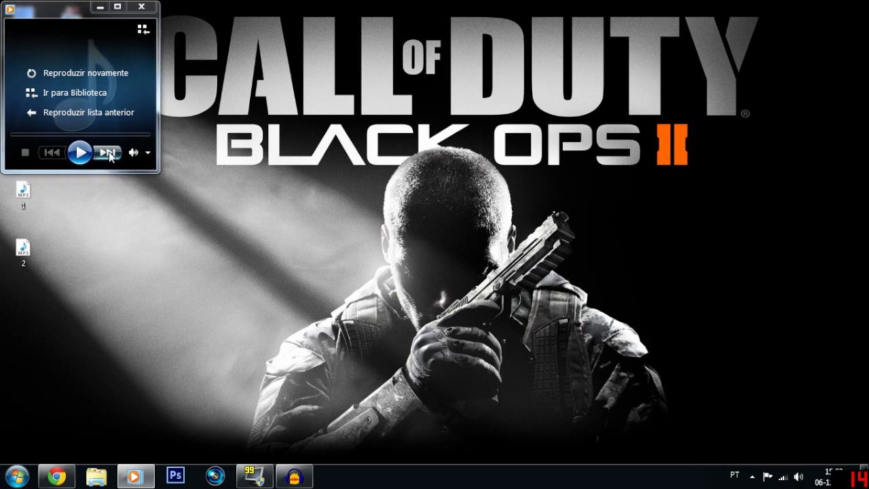
left_click(110, 160)
left_click(86, 154)
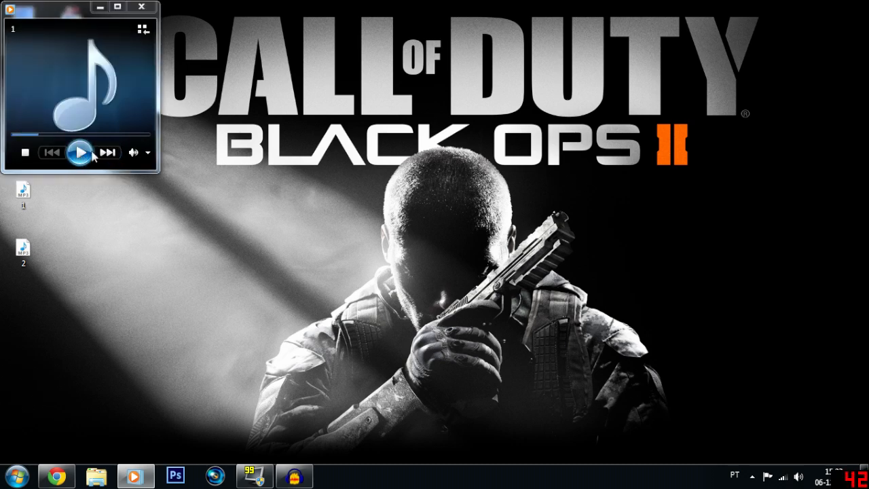
left_click(142, 7)
- Play the cleaned MP3 file 2 and replay file 1 to compare their background noise, closing the player when done
double_click(23, 249)
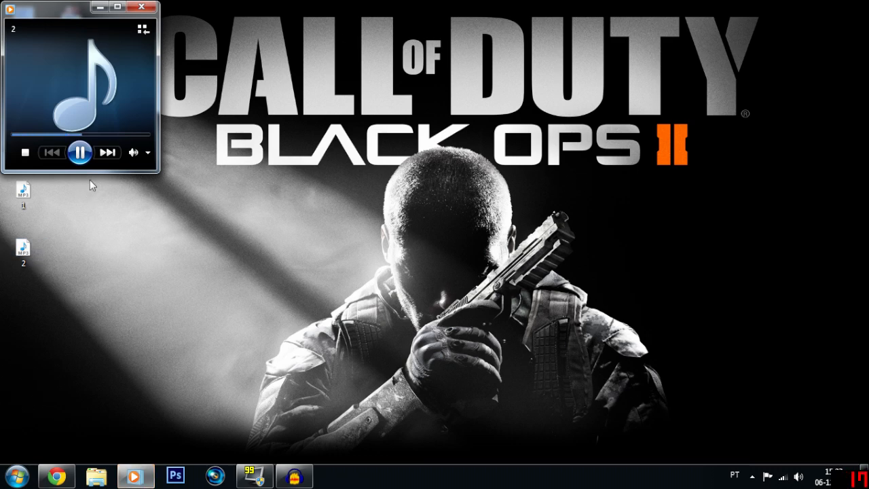
double_click(23, 200)
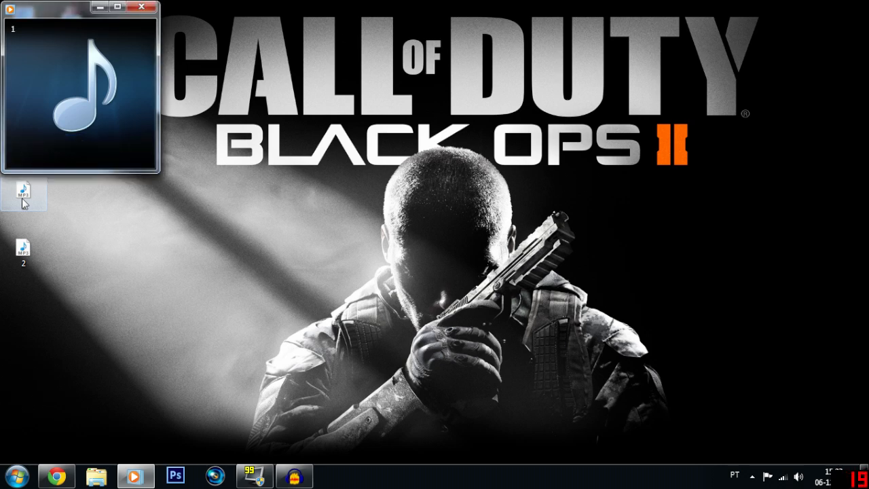
left_click(142, 6)
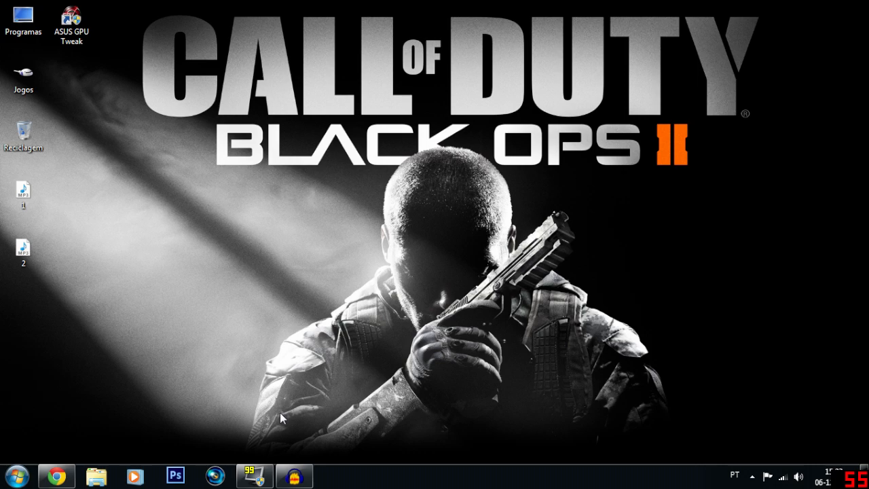
left_click(304, 484)
left_click(303, 484)
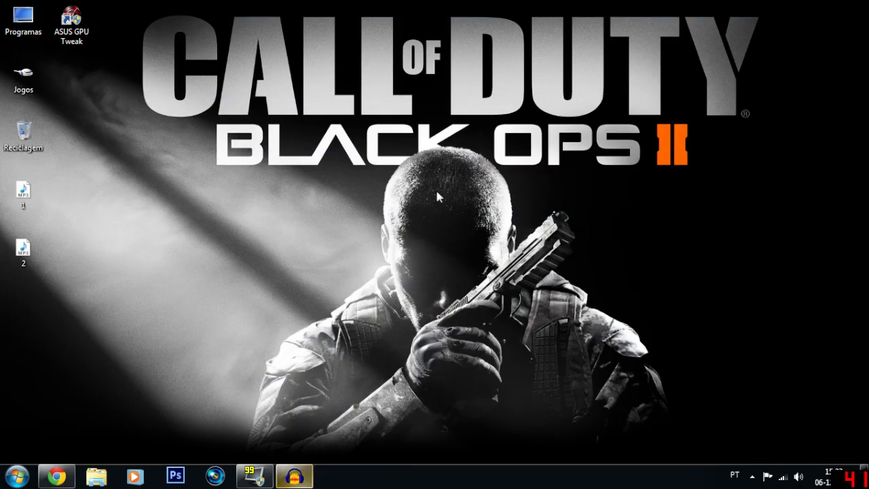